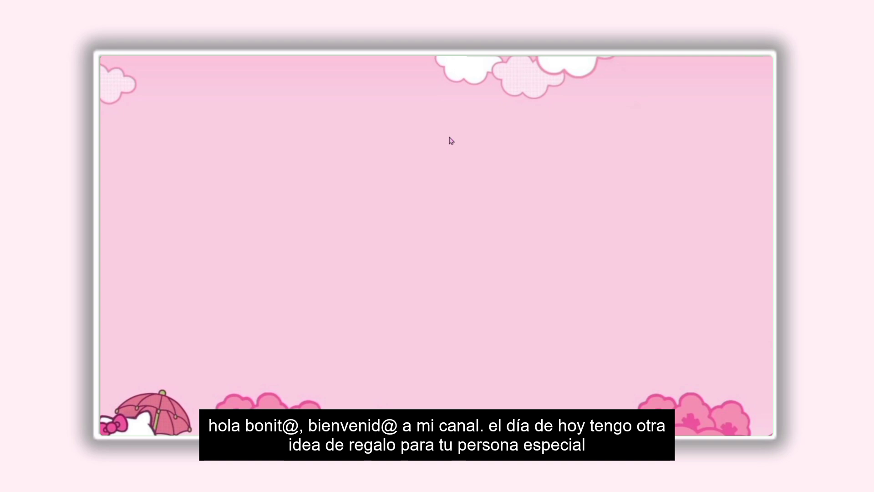
# - Create a desktop folder named 'Notificación de amor'
pyautogui.rightClick(451, 140)
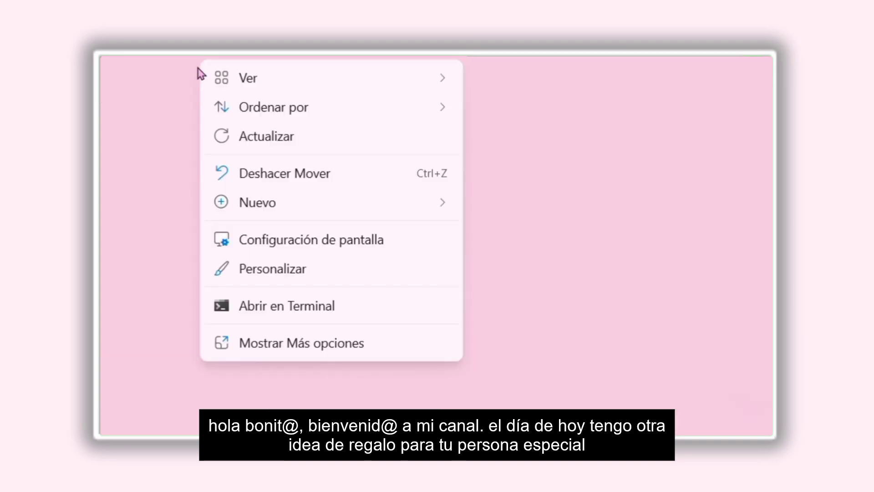
pyautogui.moveTo(257, 203)
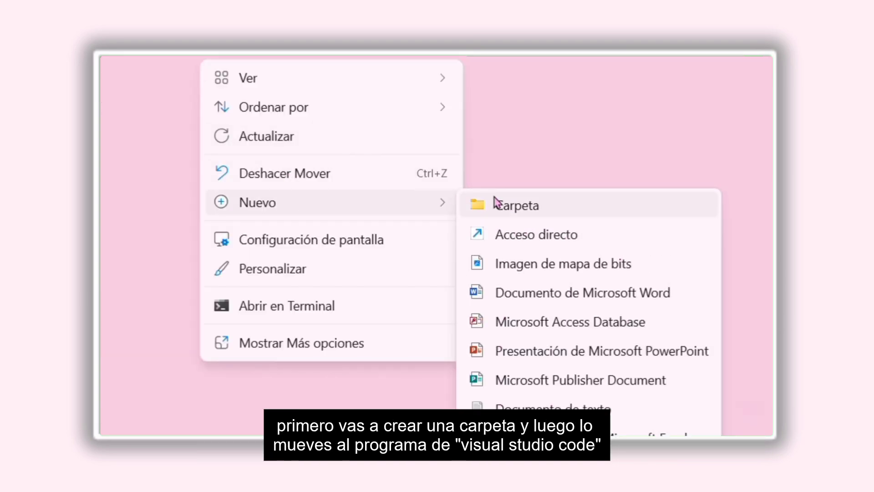
pyautogui.click(497, 204)
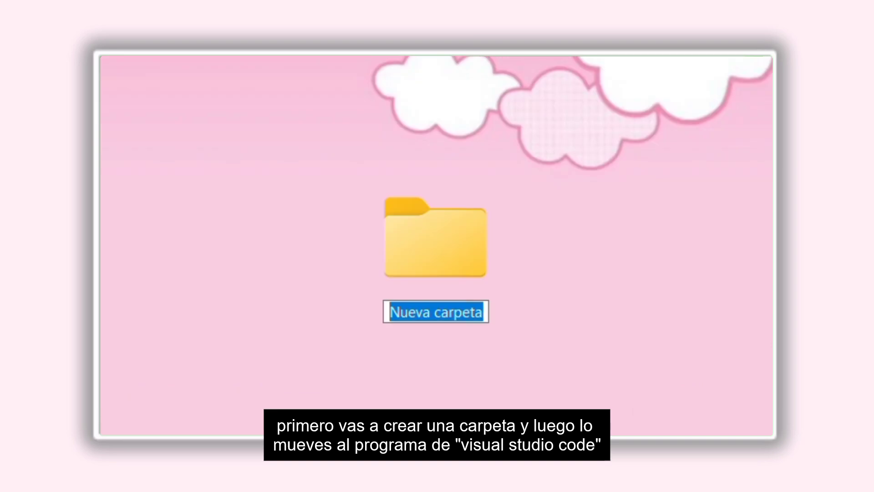
pyautogui.write('N')
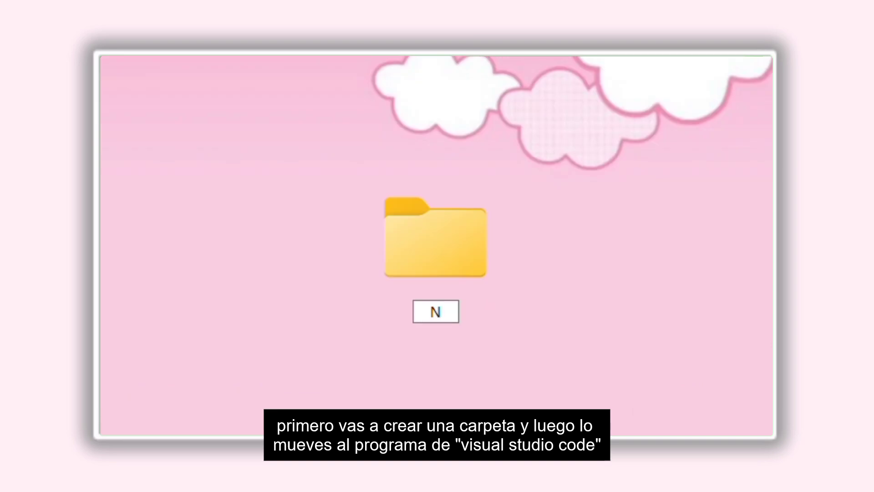
pyautogui.write('oti')
pyautogui.write('fic')
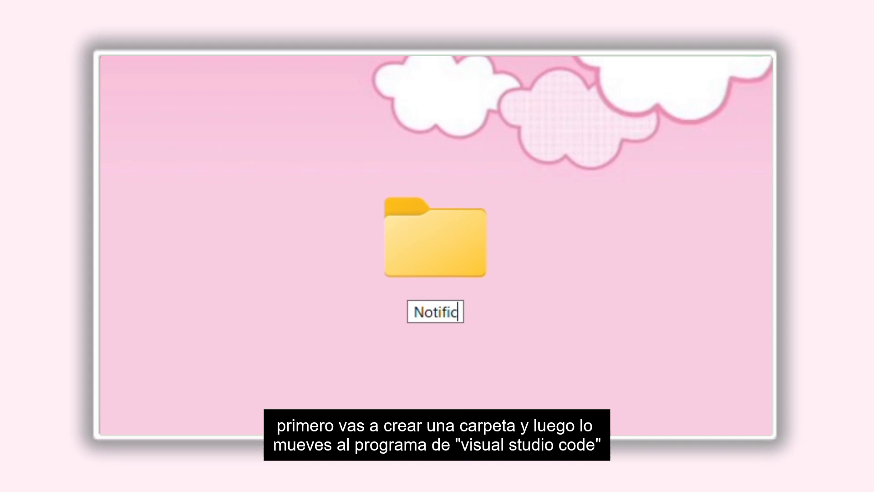
pyautogui.write('aci')
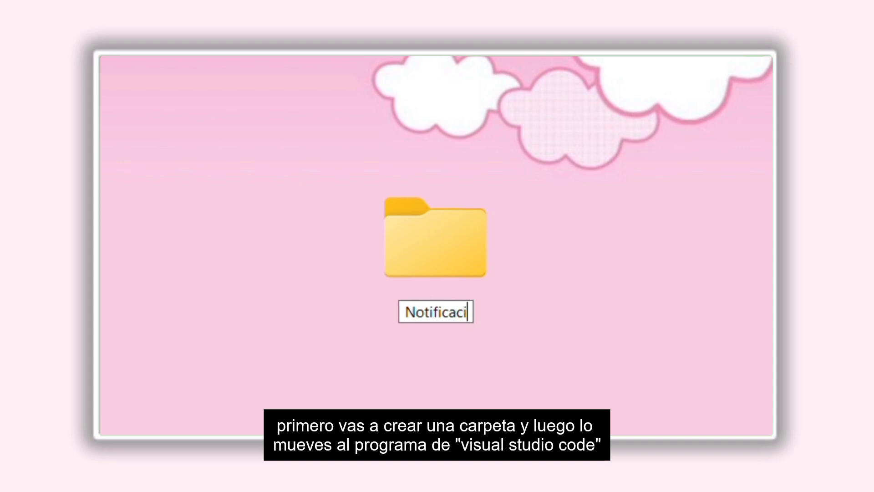
pyautogui.write('ón de a')
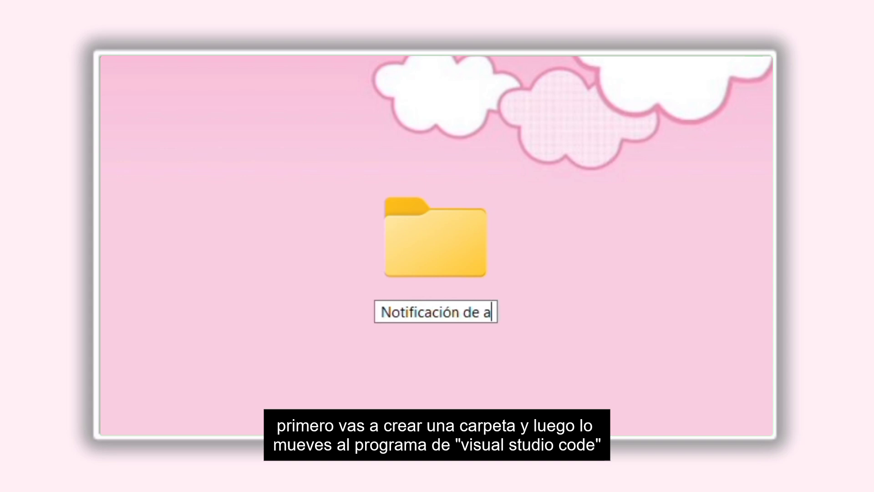
pyautogui.write('mor')
pyautogui.press('Return')
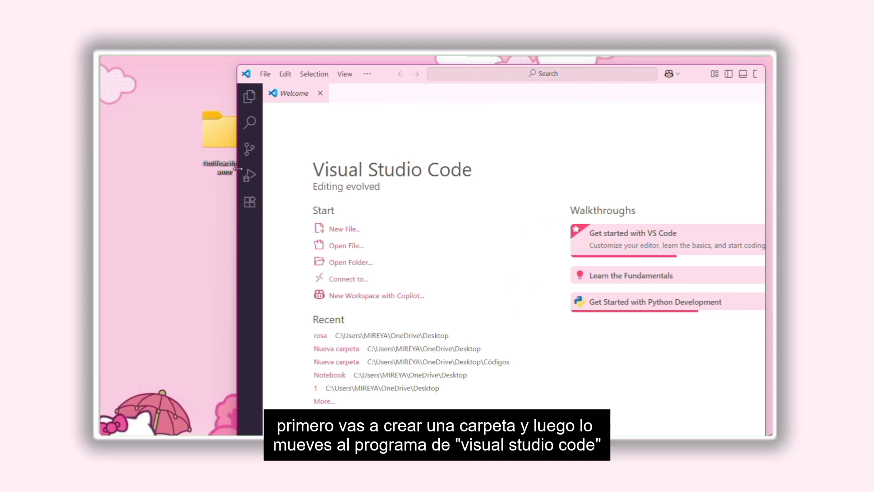
# - Open the 'Notificación de amor' folder in VS Code and start a new file in it
pyautogui.moveTo(226, 132); pyautogui.dragTo(355, 179)
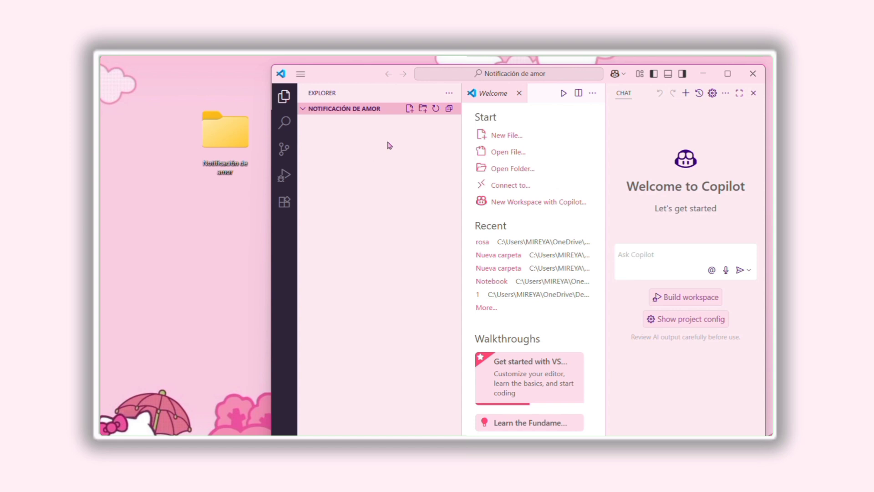
pyautogui.click(411, 108)
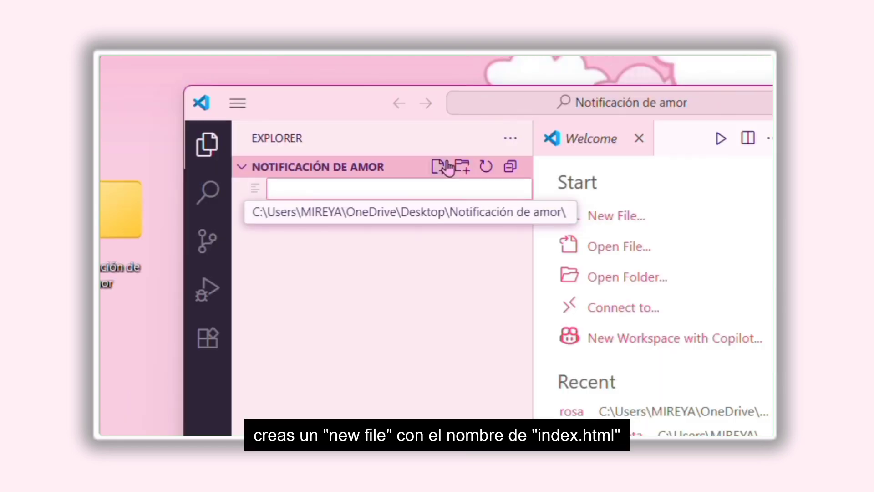
pyautogui.write('index')
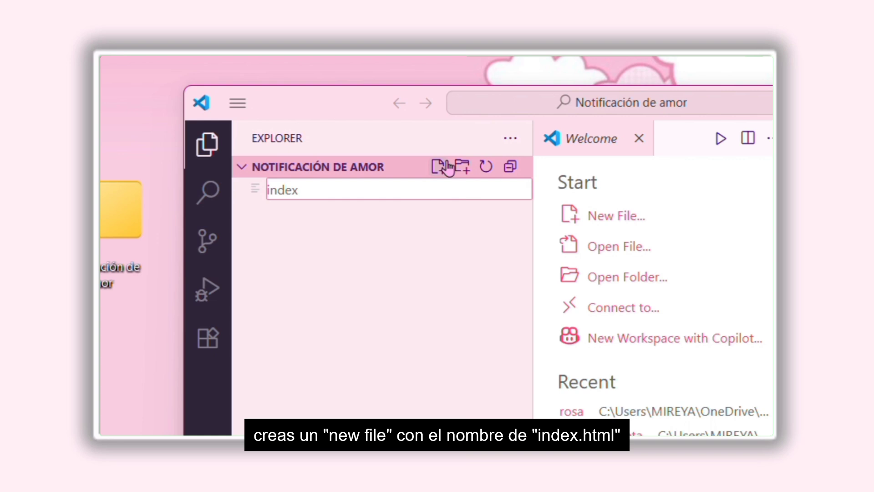
pyautogui.write('.htm')
# - Name the new file index.html, close the chat panel and maximize the window
pyautogui.press('BackSpace')
pyautogui.write('l')
pyautogui.press('Return')
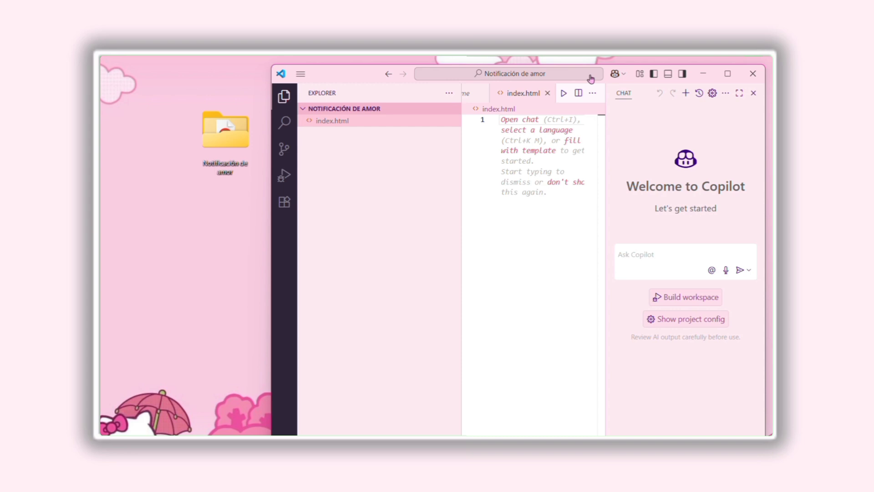
pyautogui.click(754, 92)
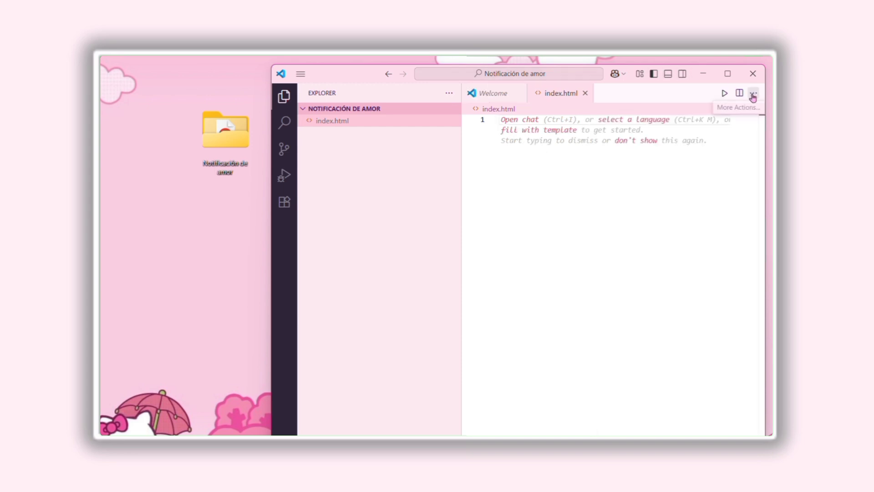
pyautogui.click(728, 74)
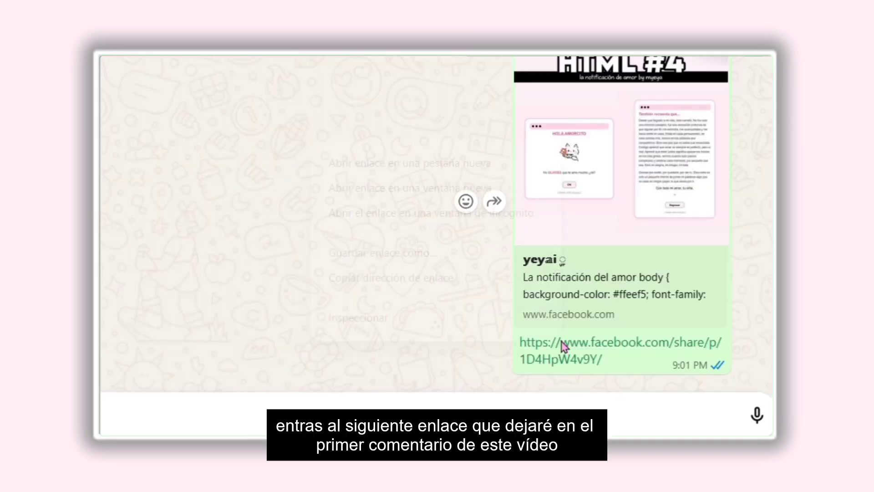
# - Open the Facebook link shared in the WhatsApp Web chat
pyautogui.rightClick(562, 345)
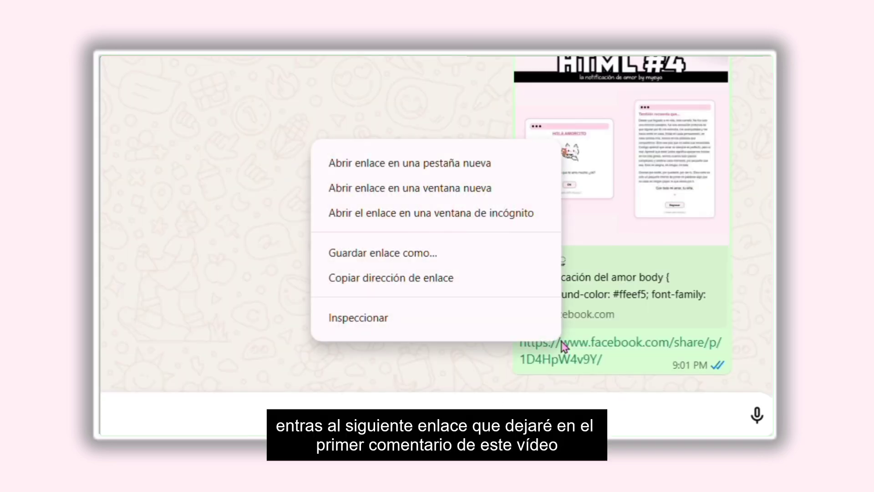
pyautogui.click(596, 358)
pyautogui.moveTo(601, 360); pyautogui.dragTo(521, 347)
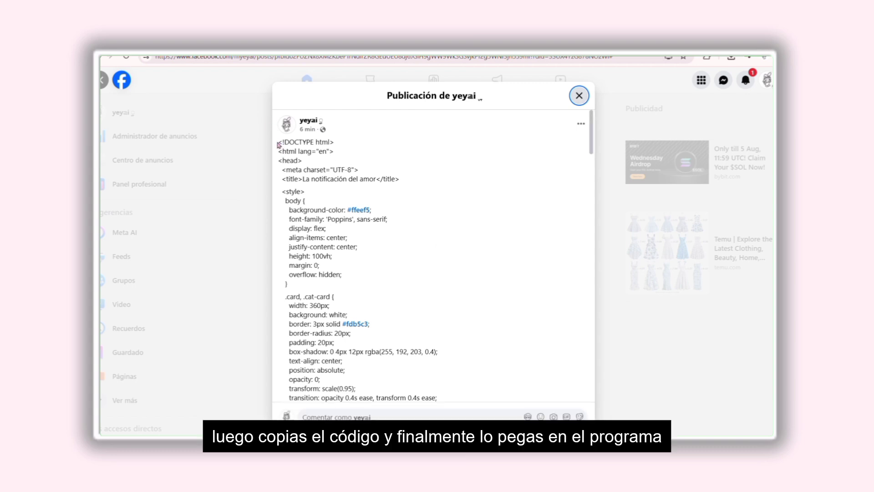
# - Select the post's code from <!DOCTYPE html> to </html> and copy it
pyautogui.moveTo(279, 144); pyautogui.dragTo(480, 383)
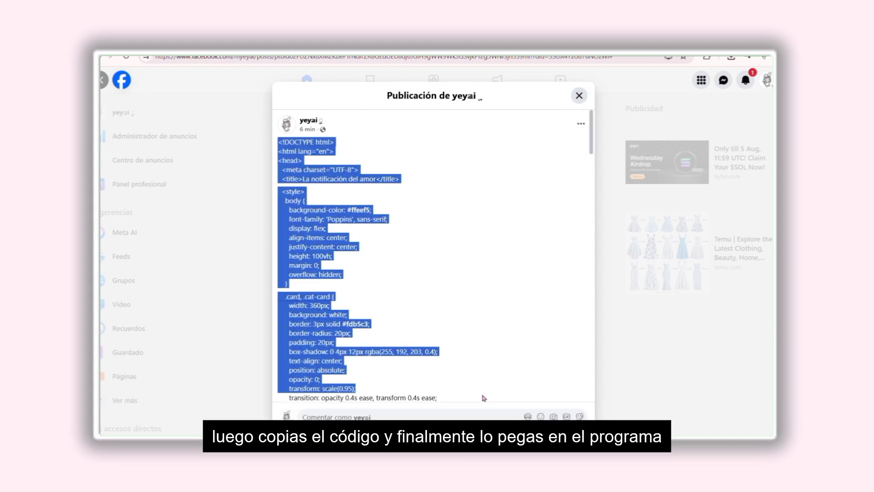
pyautogui.moveTo(479, 382)
pyautogui.mouseDown()
pyautogui.moveTo(540, 179)
pyautogui.moveTo(438, 184)
pyautogui.mouseUp()
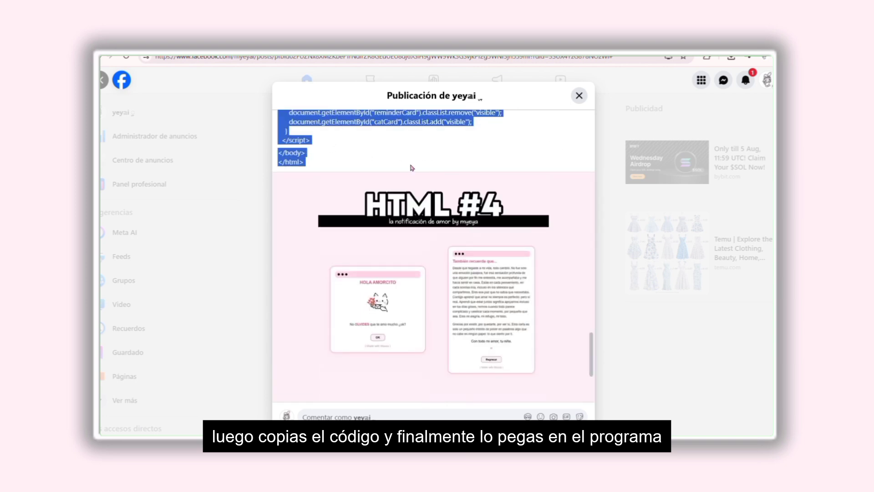
pyautogui.rightClick(299, 158)
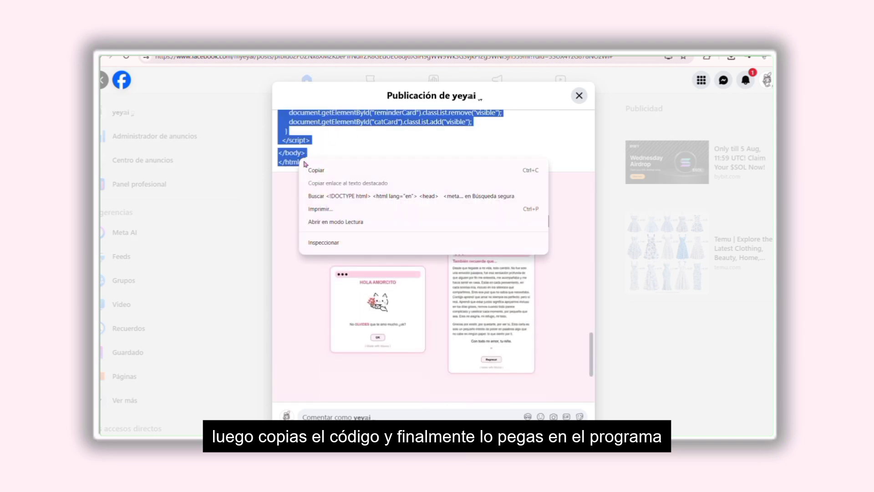
pyautogui.click(309, 166)
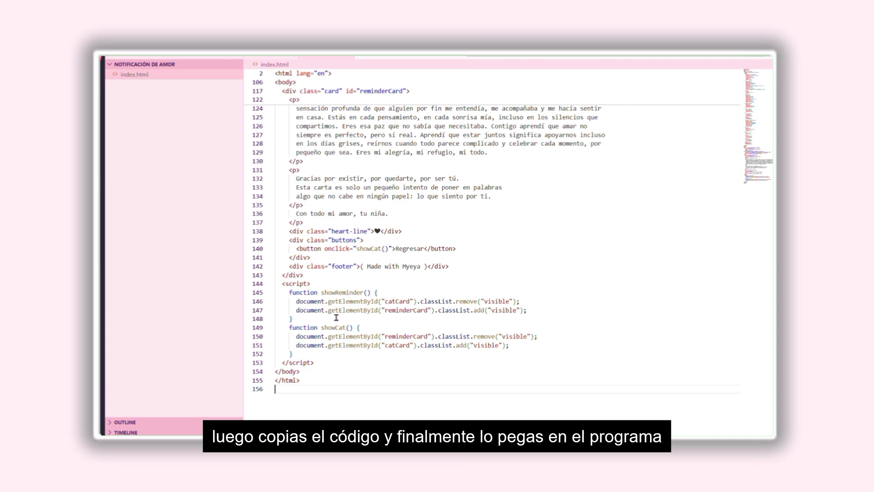
pyautogui.scroll(2, 659, 345)
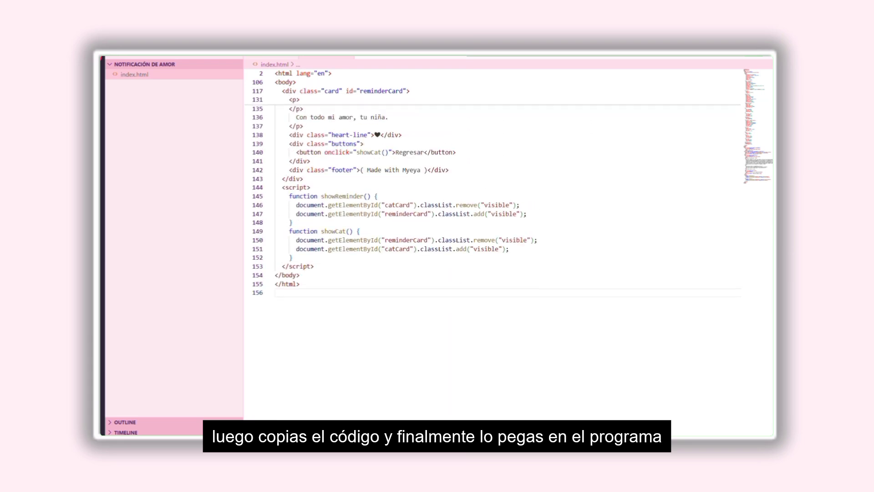
pyautogui.scroll(5, 492, 260)
pyautogui.scroll(5, 492, 260)
pyautogui.scroll(15, 492, 259)
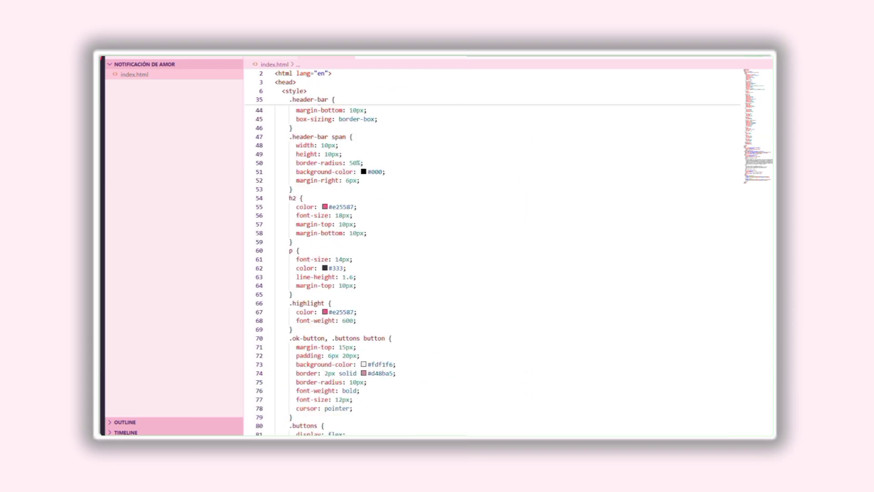
pyautogui.scroll(10, 492, 260)
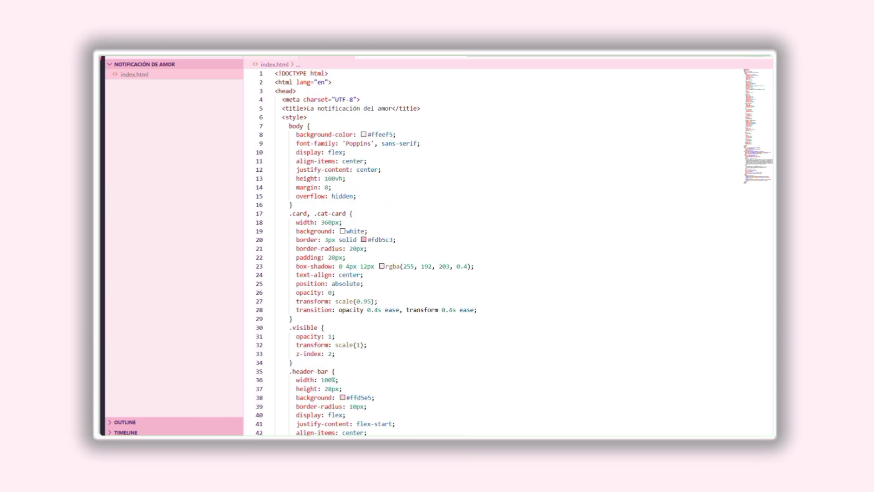
# - Review the pasted index.html code and launch it with Live Server
pyautogui.click(425, 170)
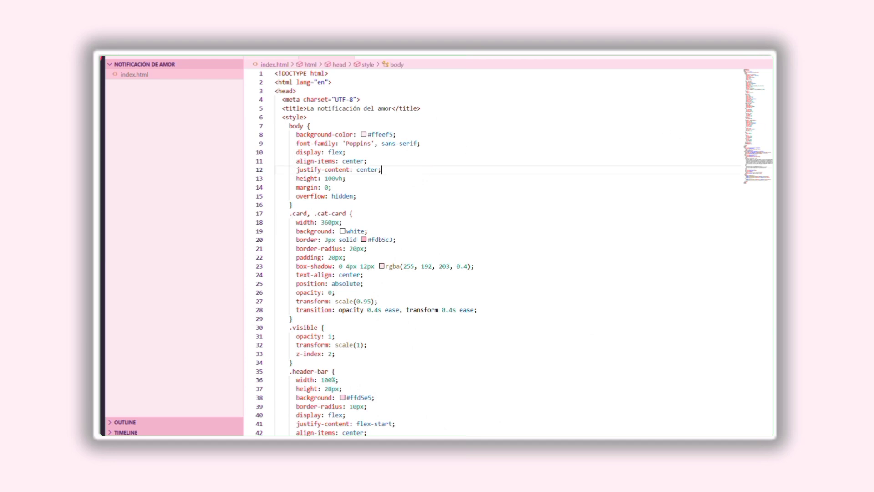
pyautogui.scroll(-12, 463, 149)
pyautogui.scroll(-14, 463, 148)
pyautogui.scroll(-2, 491, 260)
pyautogui.scroll(-7, 491, 259)
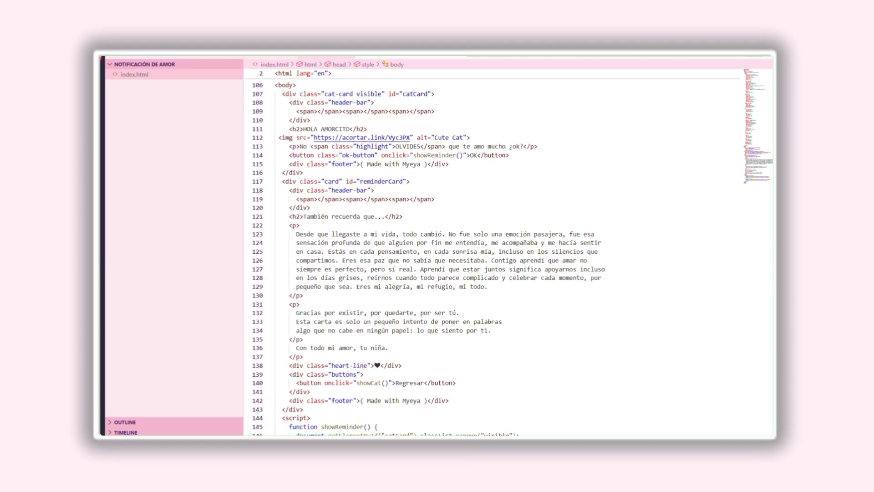
pyautogui.scroll(-4, 491, 260)
pyautogui.scroll(-2, 492, 260)
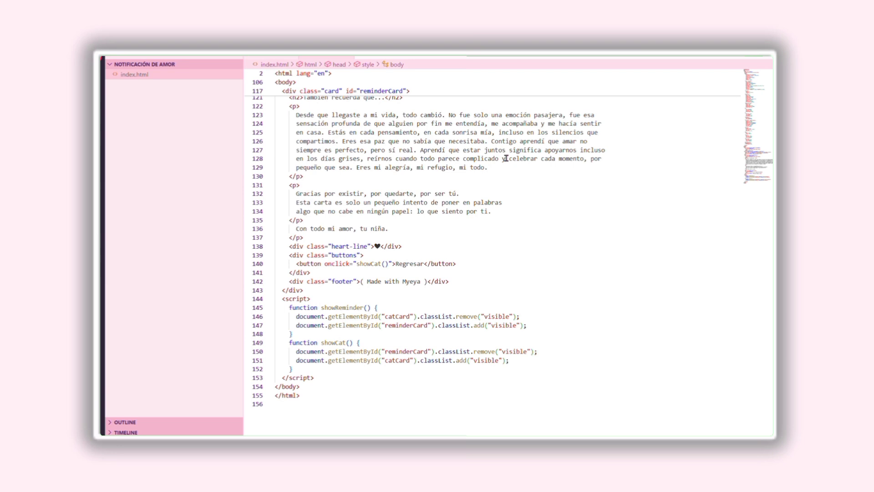
pyautogui.rightClick(434, 125)
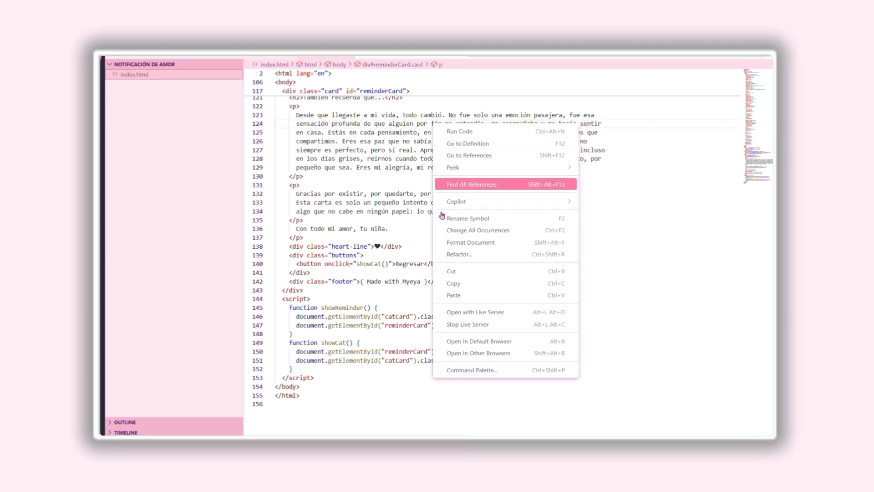
pyautogui.click(458, 323)
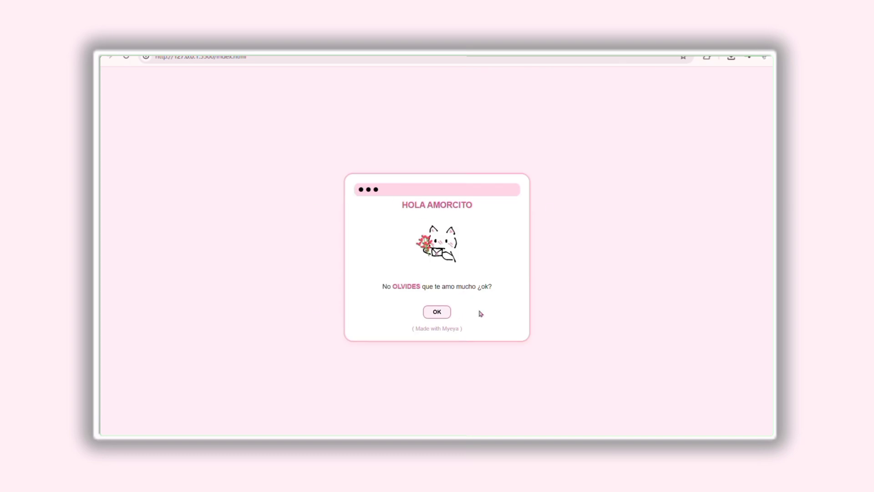
# - Press OK to show the love letter, then Regresar to return to the cat card
pyautogui.click(437, 314)
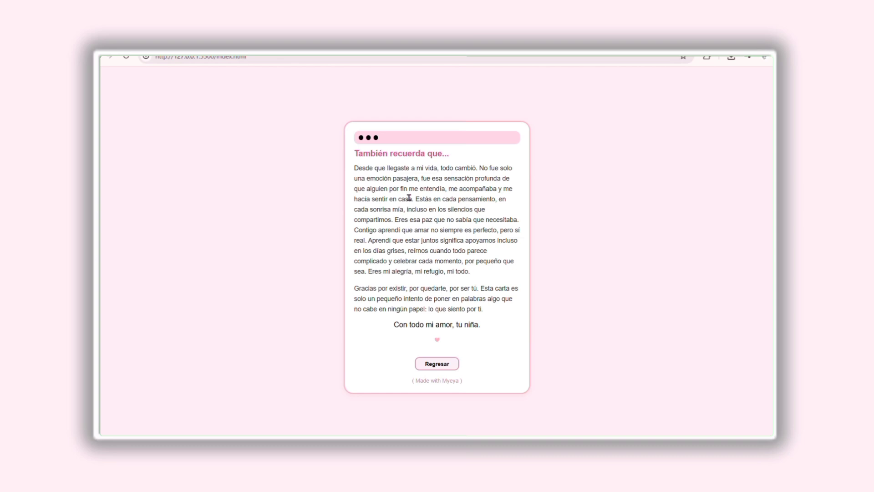
pyautogui.click(437, 362)
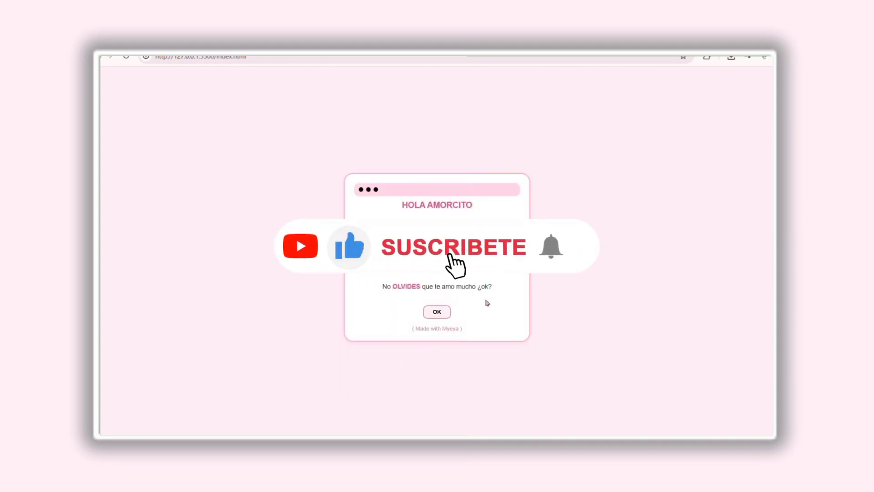